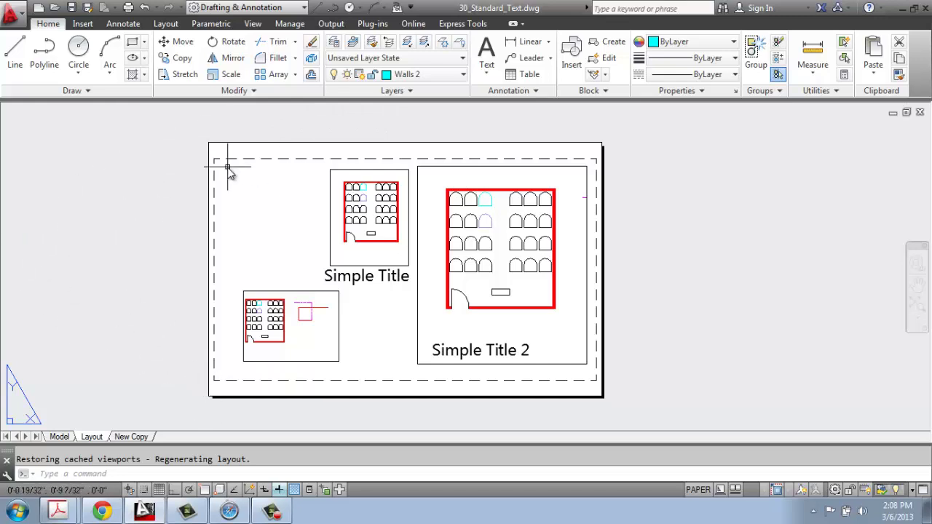
click(20, 21)
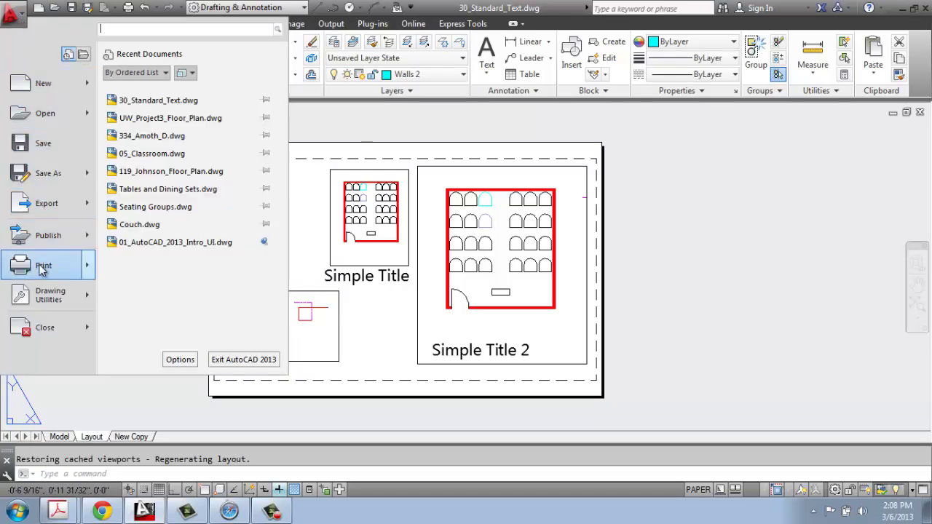
mouse_move(43, 269)
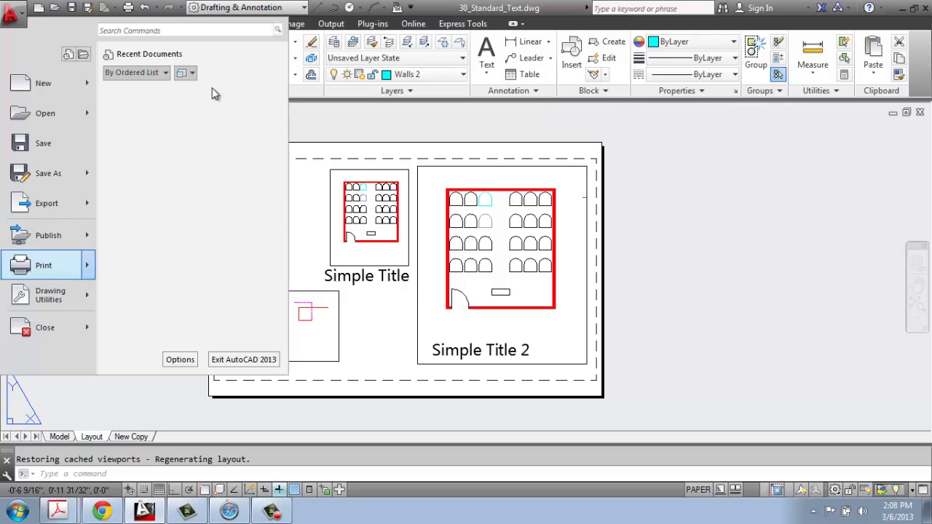
key(Escape)
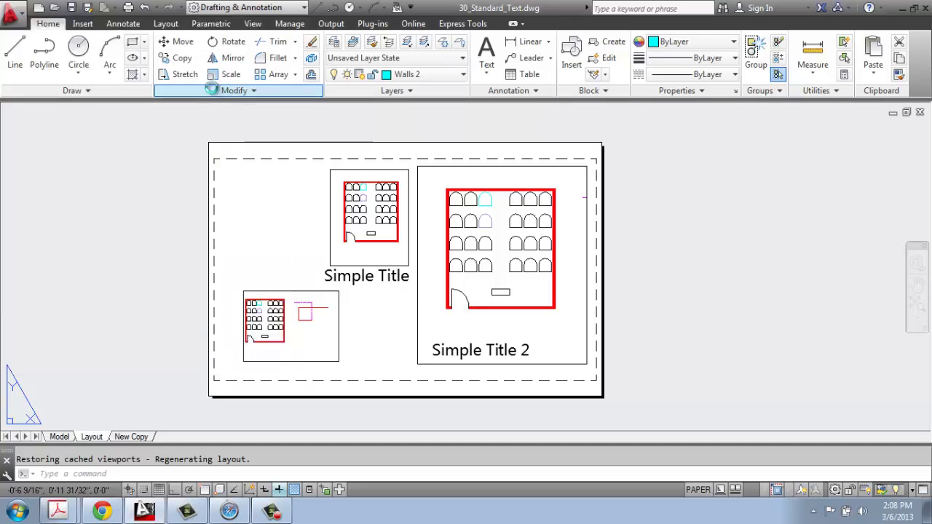
Start plotting the current layout and choose DWG To PDF.pc3 as the plotter
key(ctrl+p)
drag(373, 73, 237, 46)
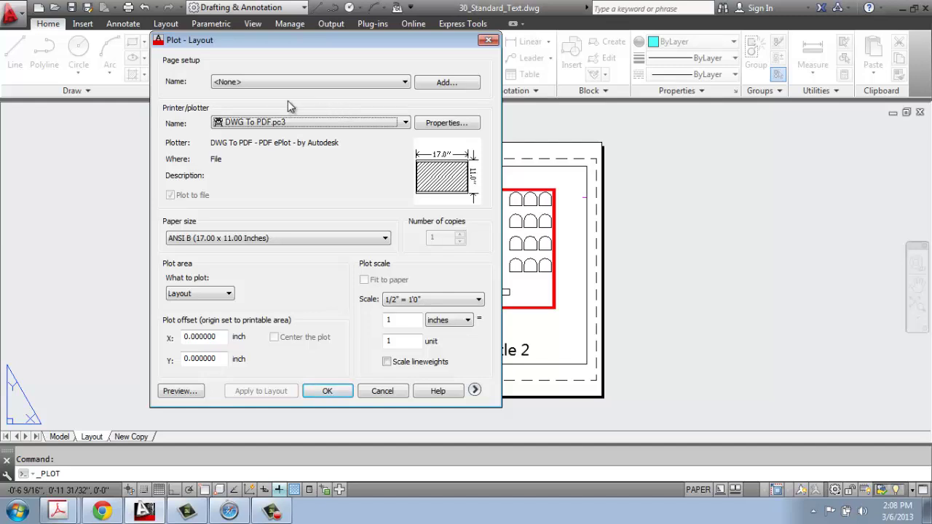
click(405, 123)
scroll(406, 160, up, 3)
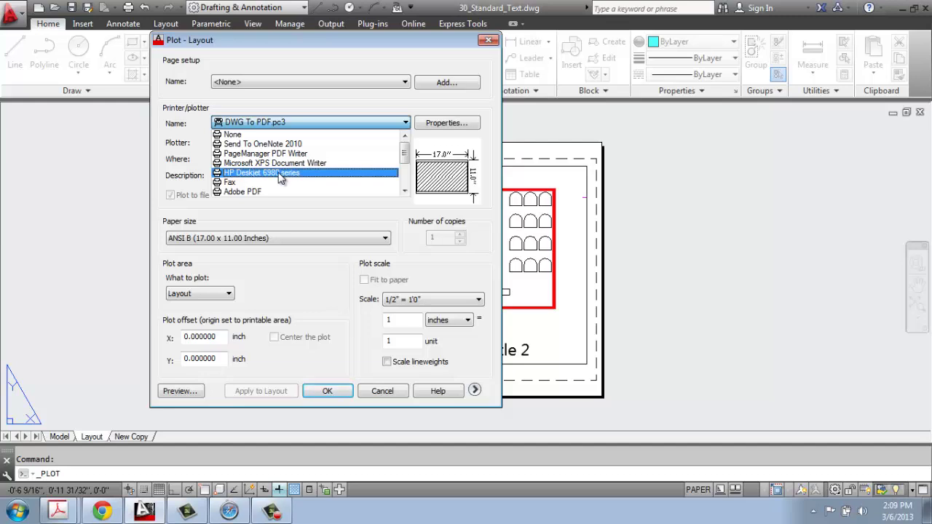
scroll(407, 175, down, 2)
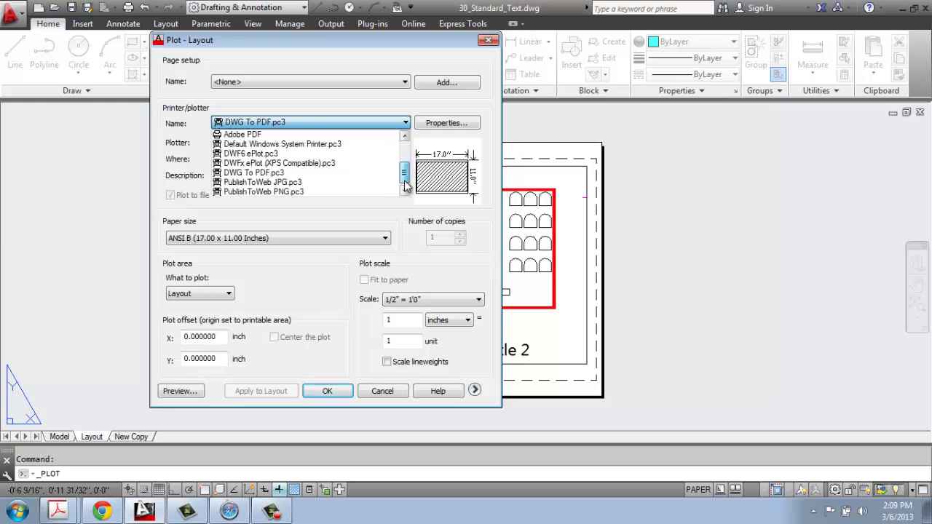
click(315, 174)
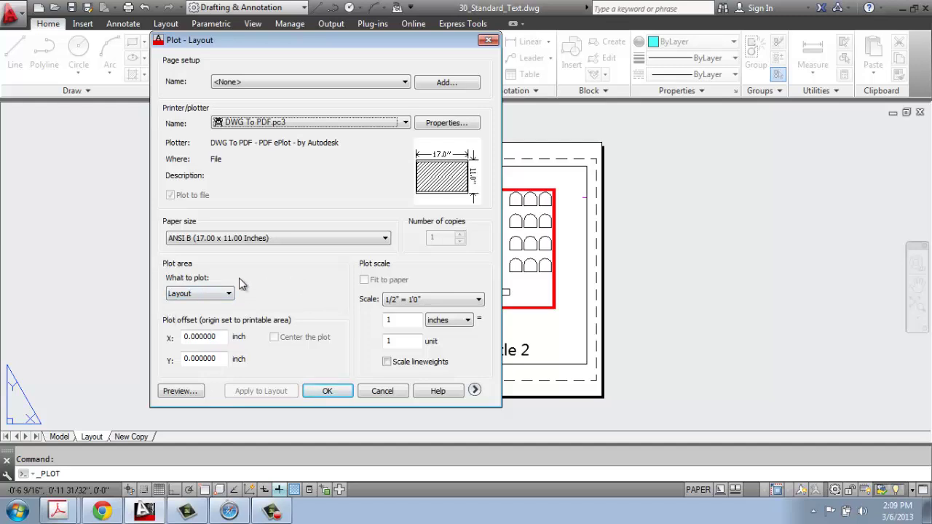
Plot the layout to a PDF file named Video_Demo_Plot on the Desktop
click(323, 392)
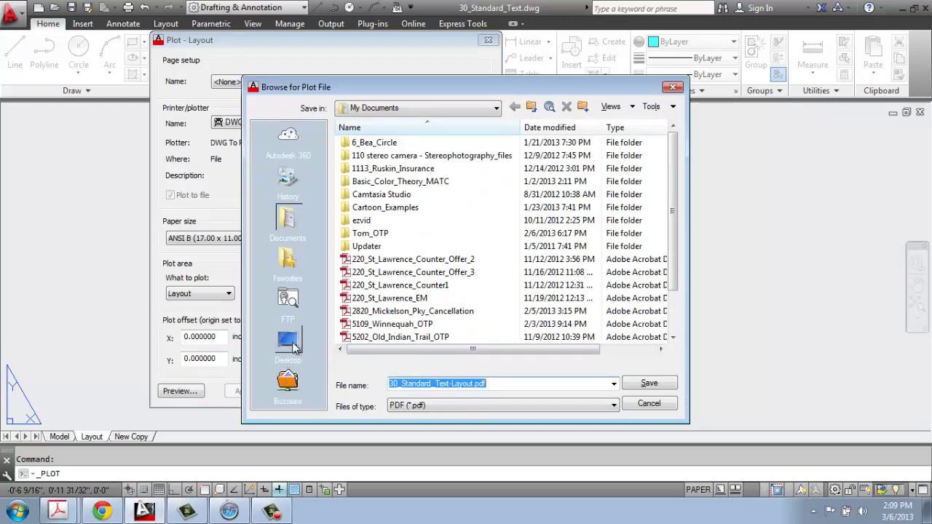
click(291, 342)
double_click(486, 384)
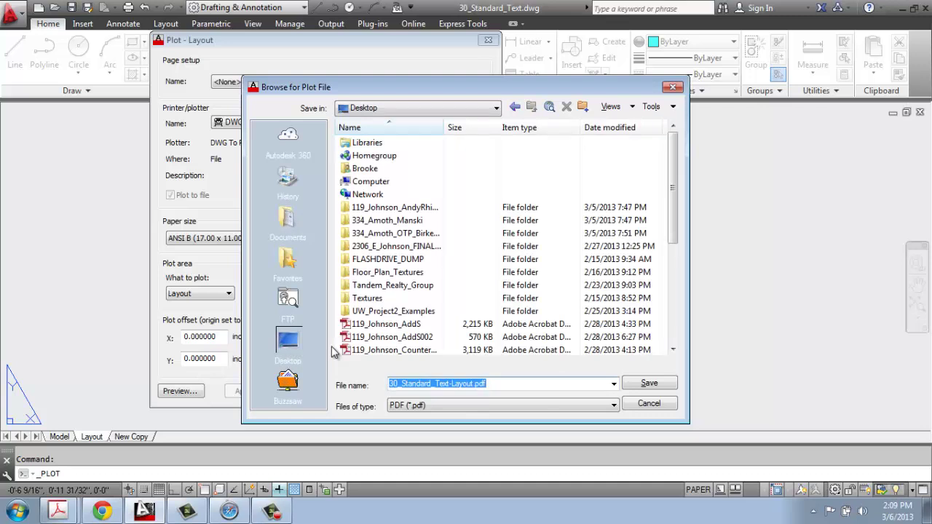
text(V)
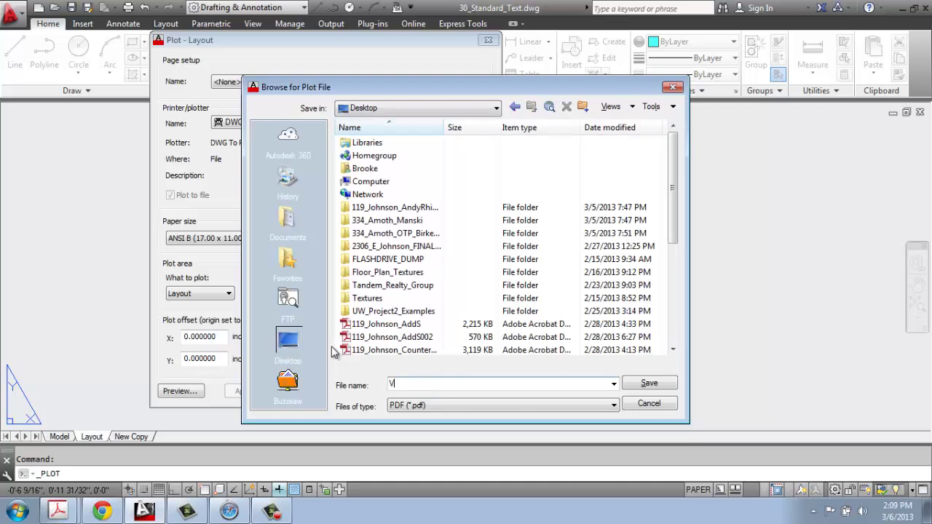
text(ideo_Demo_Plot)
click(647, 386)
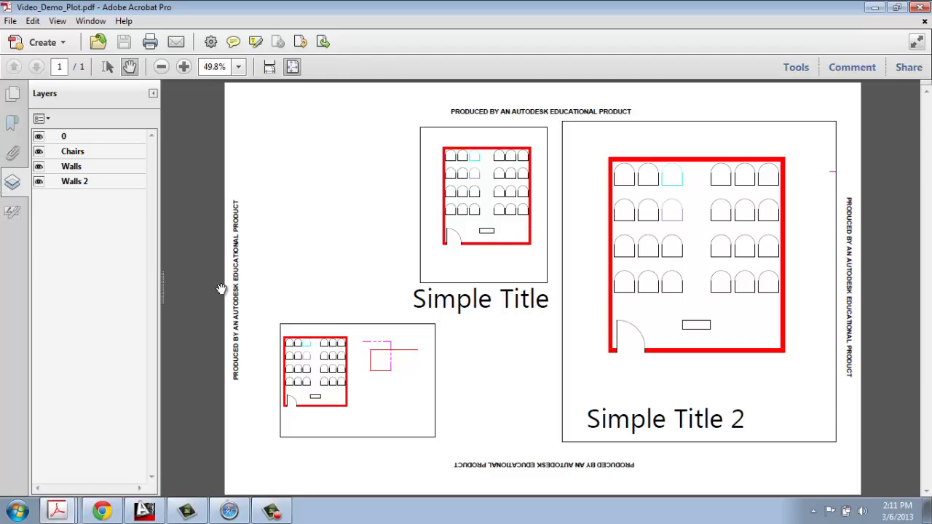
Examine the plotted PDF up close, checking the classroom plans, line colours and viewport frames
click(183, 66)
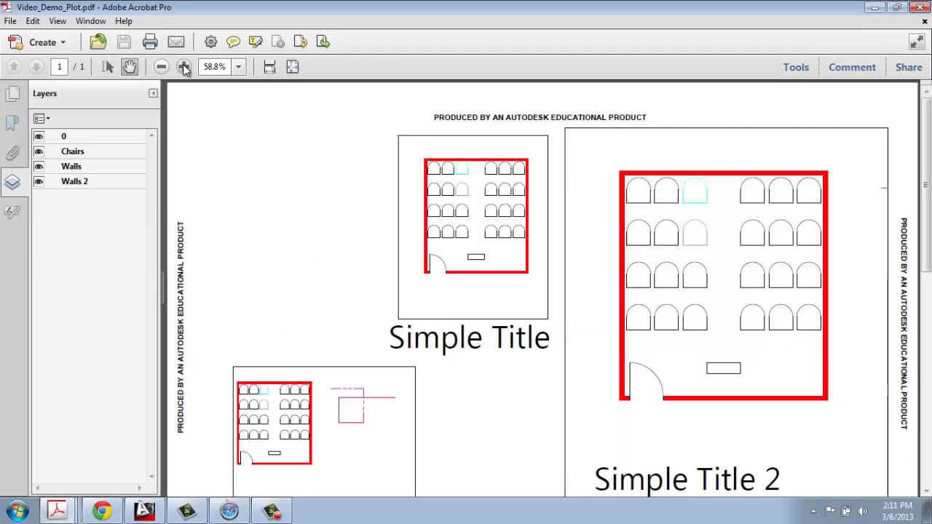
click(184, 66)
click(184, 66)
click(185, 66)
drag(689, 313, 386, 108)
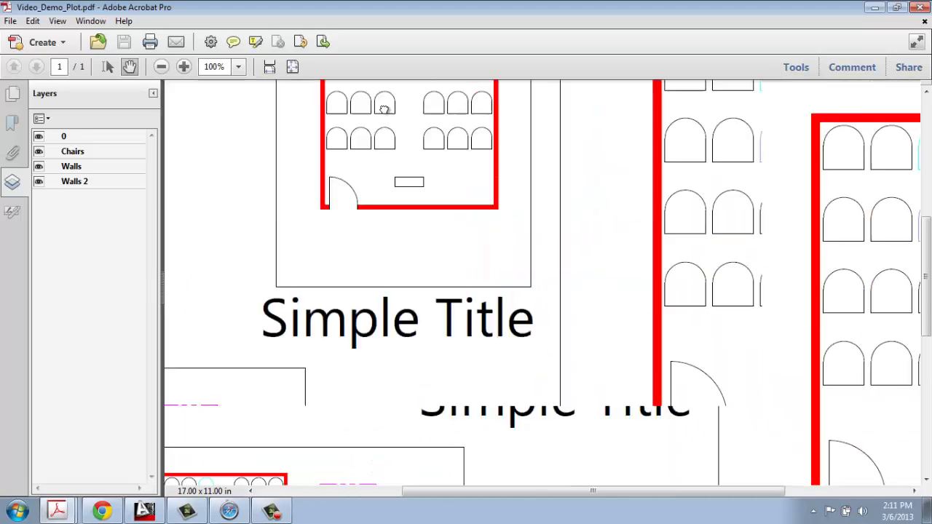
drag(779, 280, 557, 352)
drag(306, 379, 625, 414)
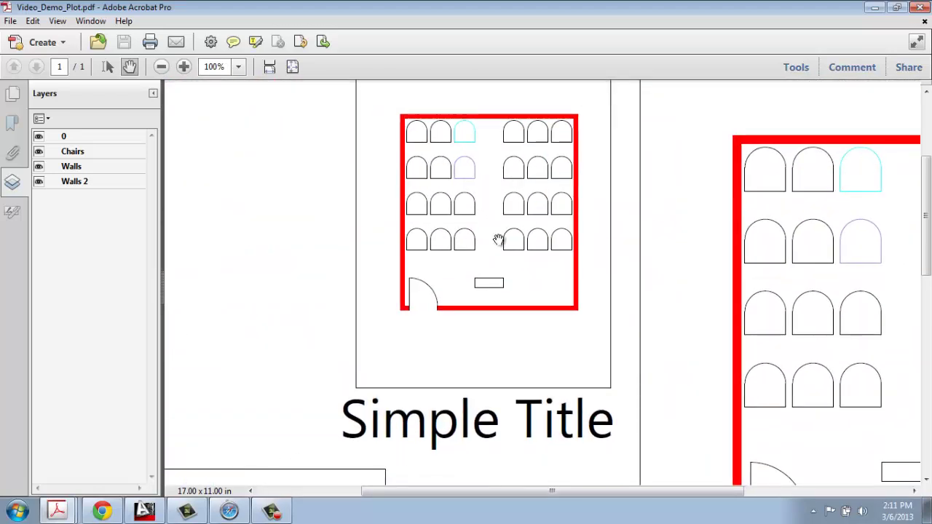
drag(497, 241, 496, 270)
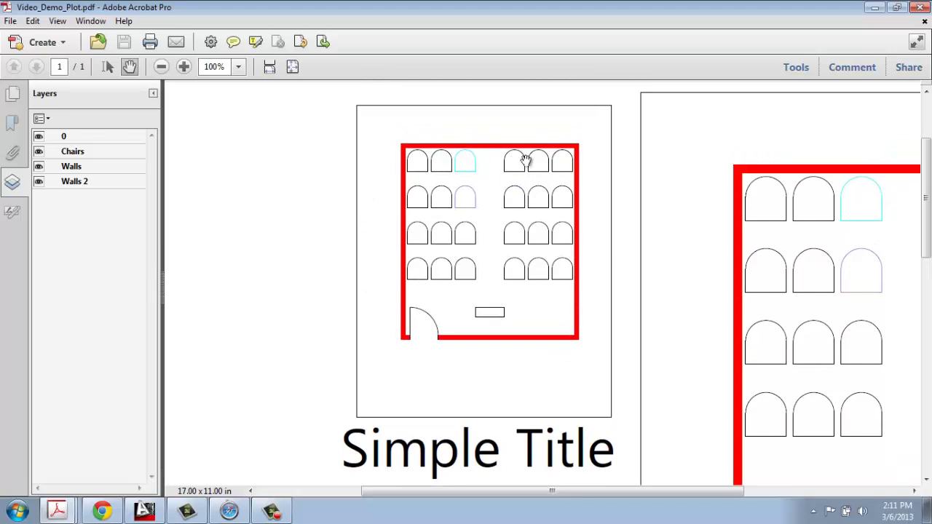
drag(458, 197, 433, 216)
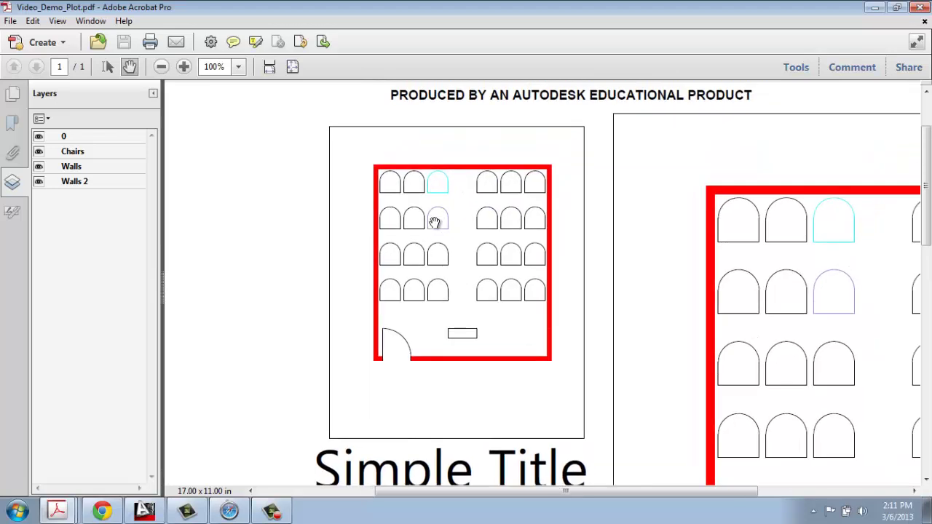
click(185, 67)
drag(558, 337, 558, 303)
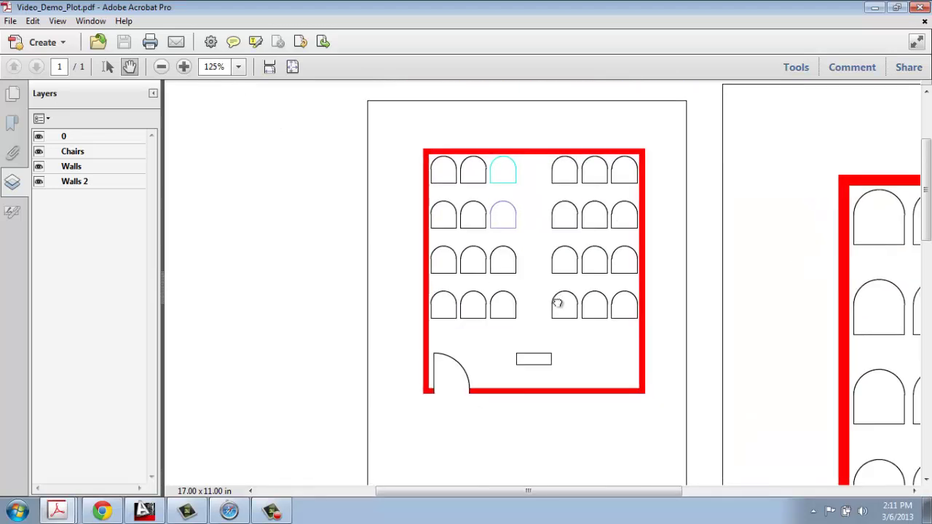
Hide the PDF layers 0, Chairs, Walls and Walls 2 one by one and show them all again
click(39, 137)
click(39, 151)
click(39, 166)
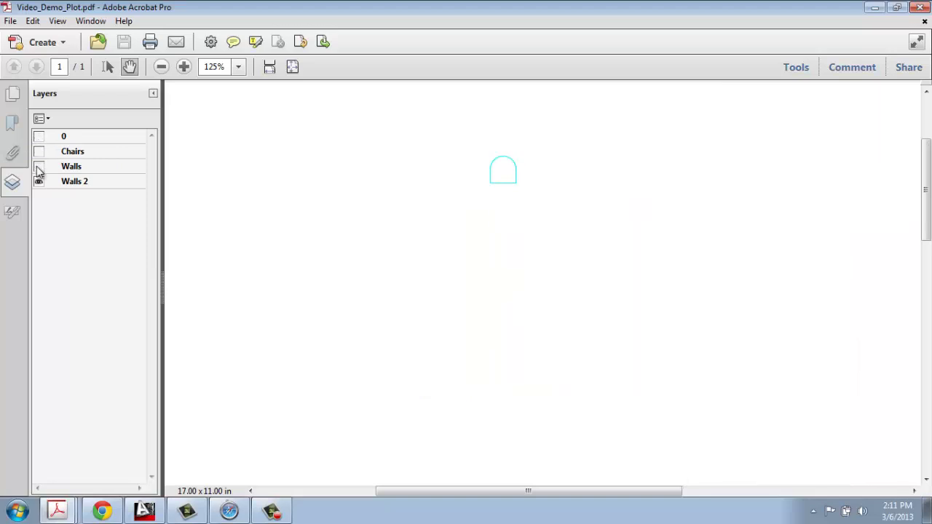
click(39, 182)
click(39, 182)
click(38, 166)
click(38, 152)
click(39, 137)
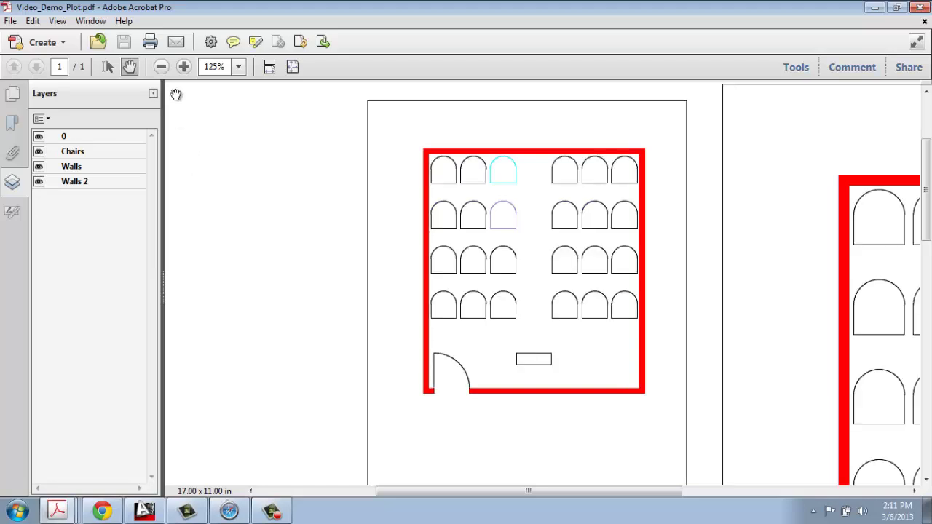
Look over the whole PDF sheet, comparing the three viewport frames and their titles
click(163, 66)
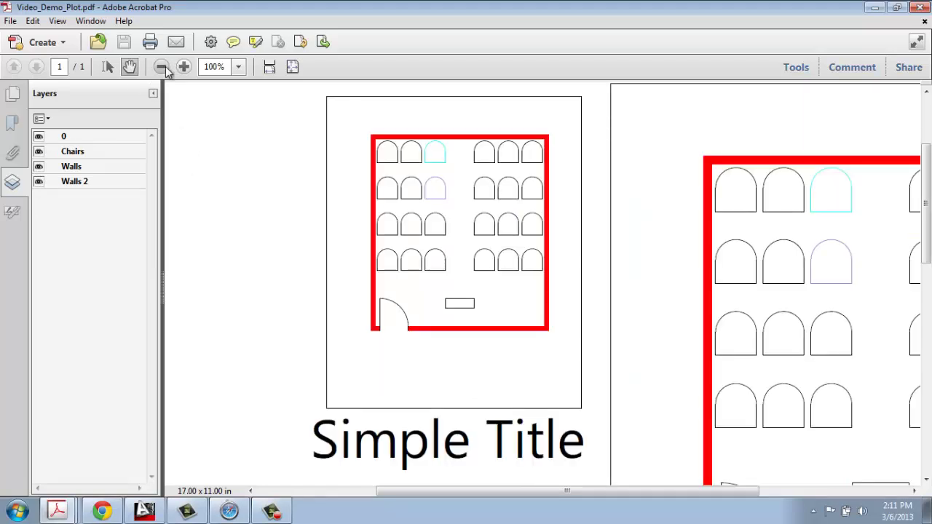
click(163, 66)
drag(479, 346, 552, 303)
drag(407, 387, 436, 340)
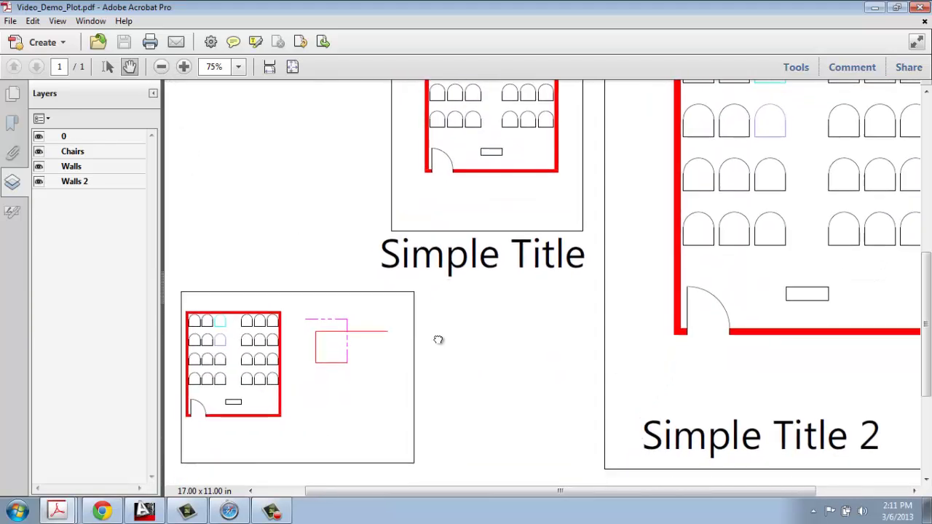
click(161, 67)
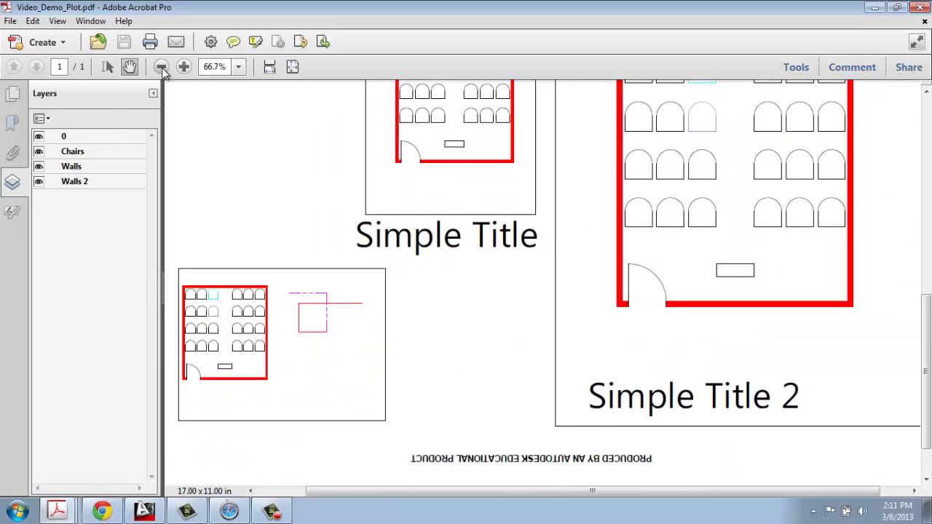
ctrl+scroll(363, 199, down, 1)
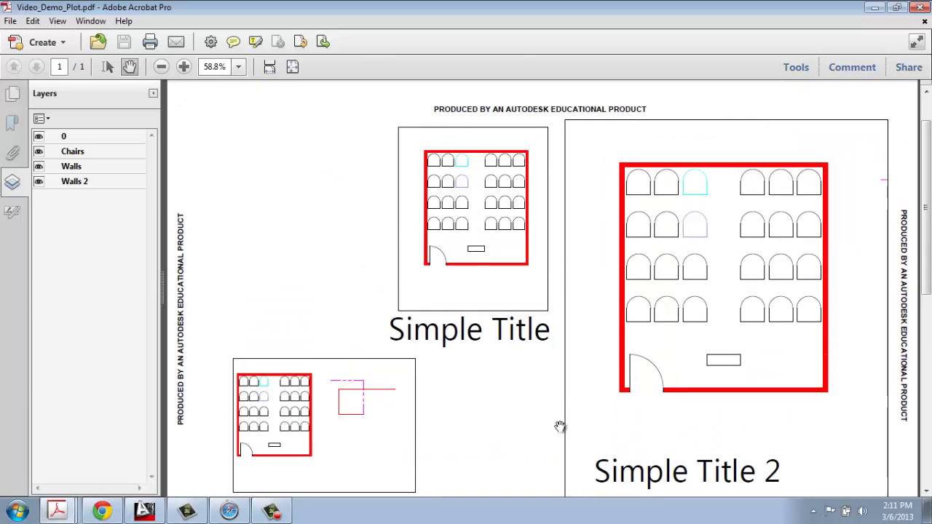
scroll(567, 415, down, 1)
drag(576, 409, 573, 426)
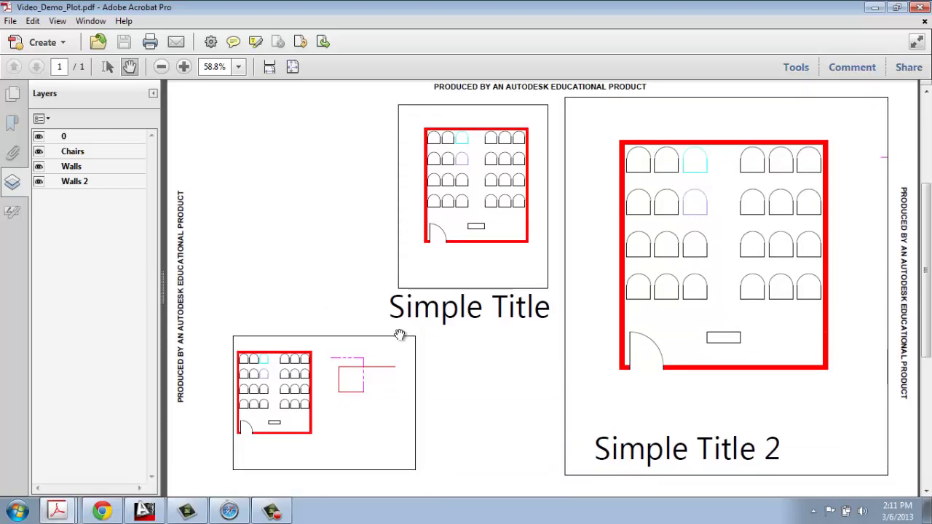
Switch back to AutoCAD, move the three layout viewport frames to the No Plot layer and check that layer's plot setting
click(145, 511)
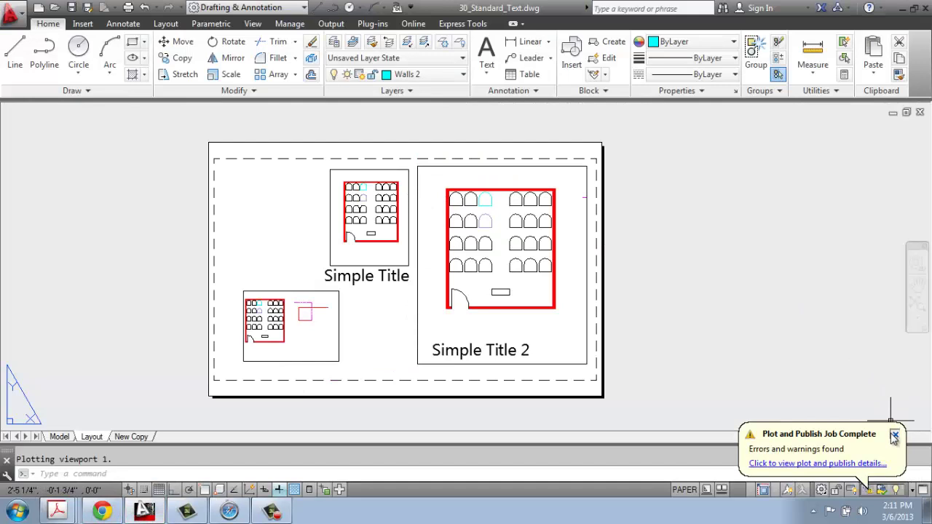
click(894, 436)
click(427, 177)
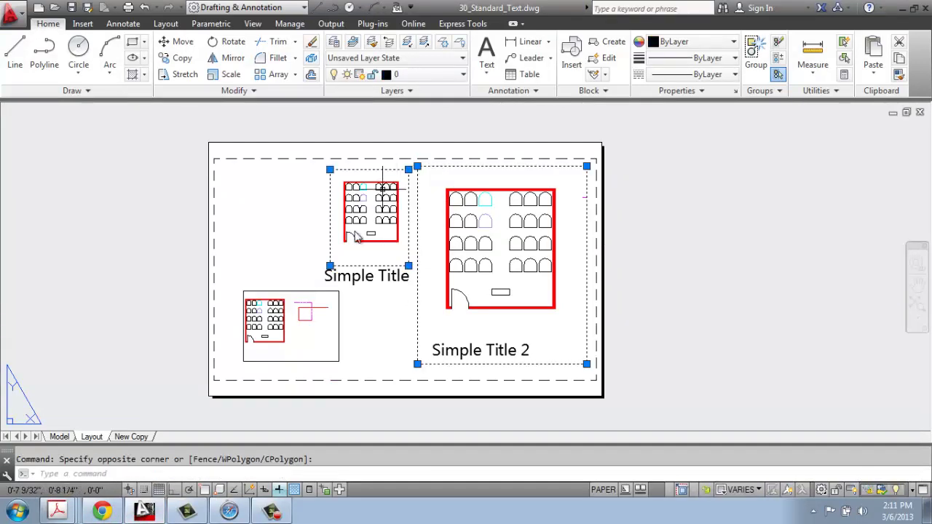
click(306, 280)
click(292, 296)
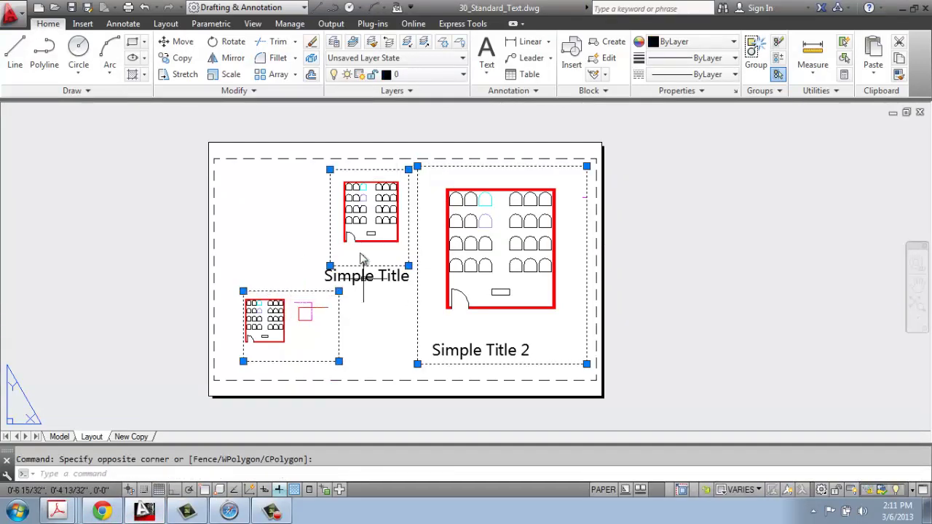
click(460, 79)
click(423, 157)
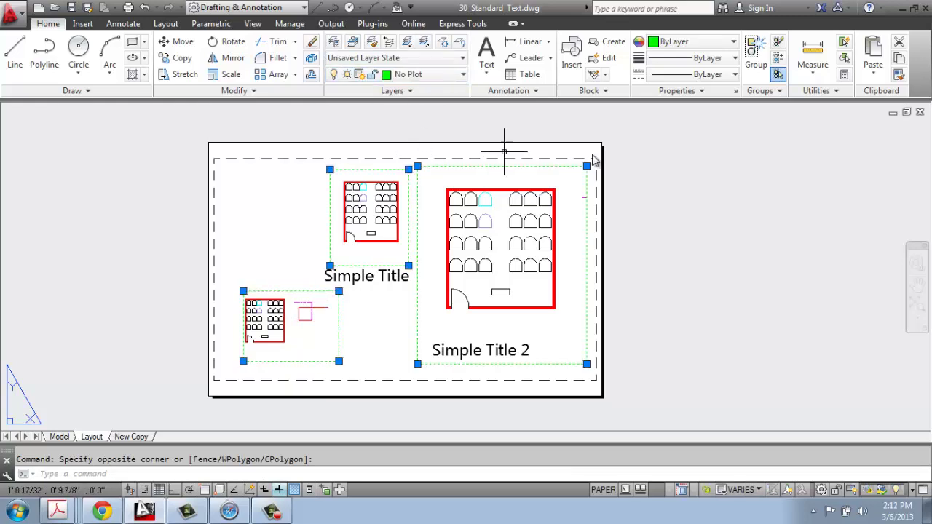
key(Escape)
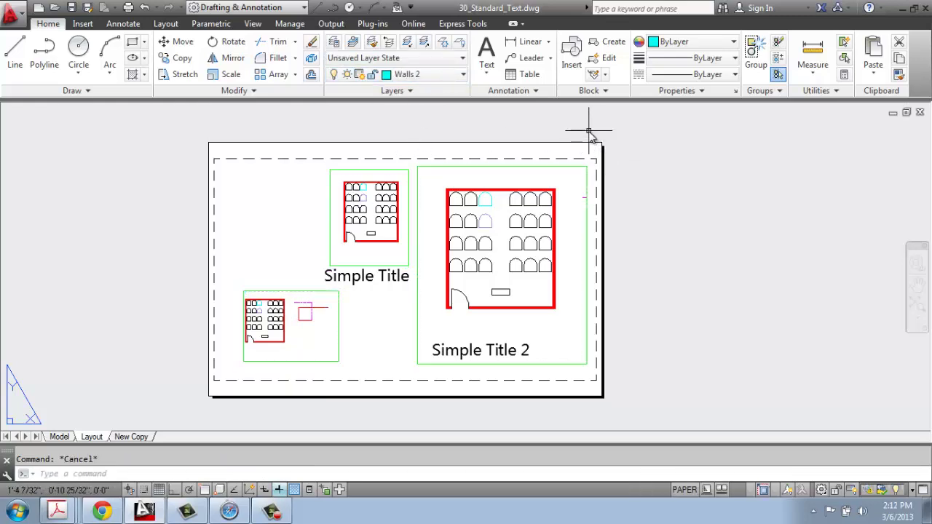
click(334, 42)
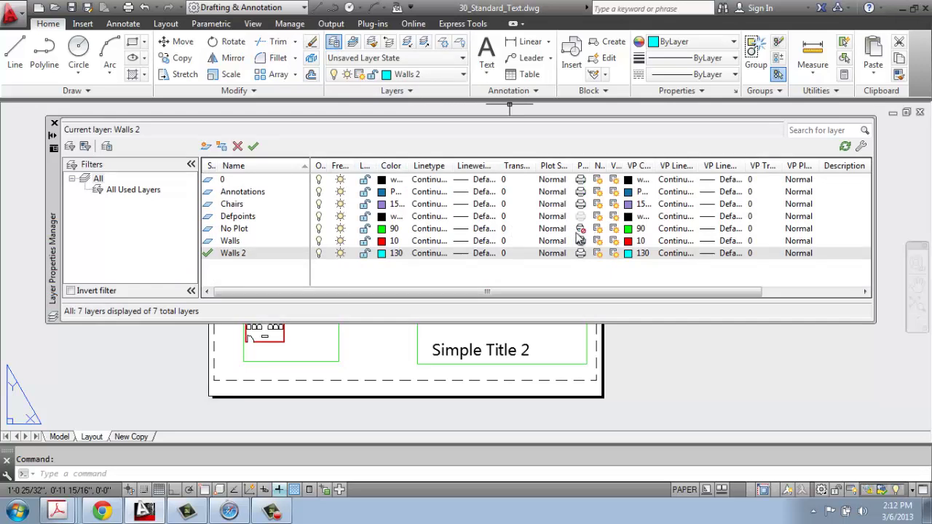
click(53, 124)
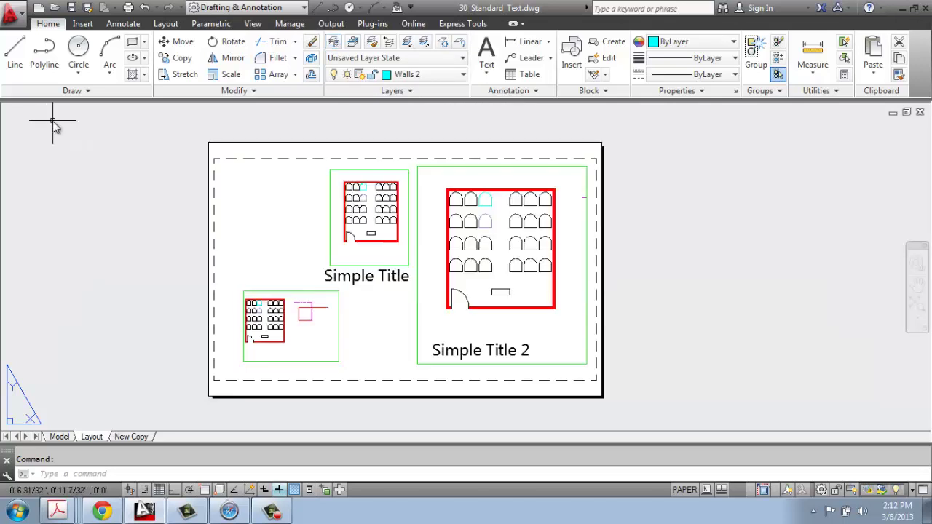
Plot the layout again with DWG To PDF.pc3, saving the file to the Desktop as Video_Demo2
click(10, 10)
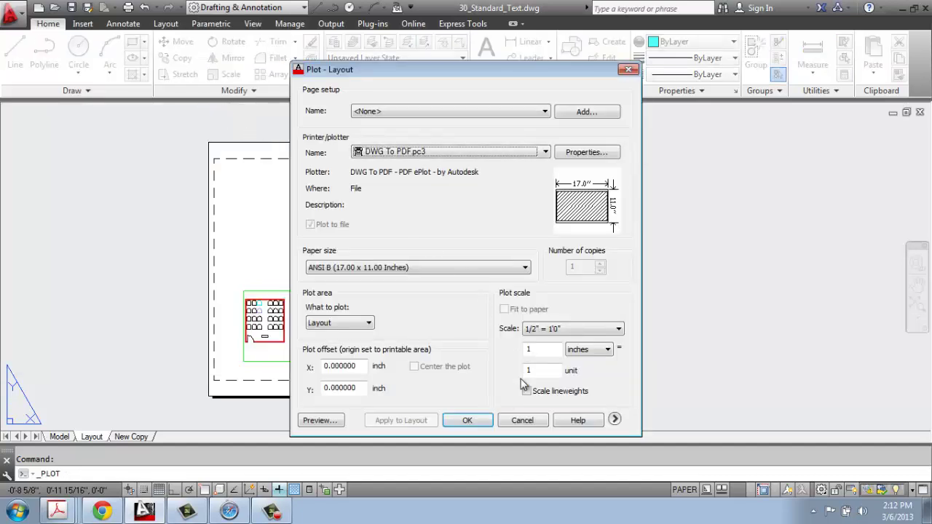
click(468, 420)
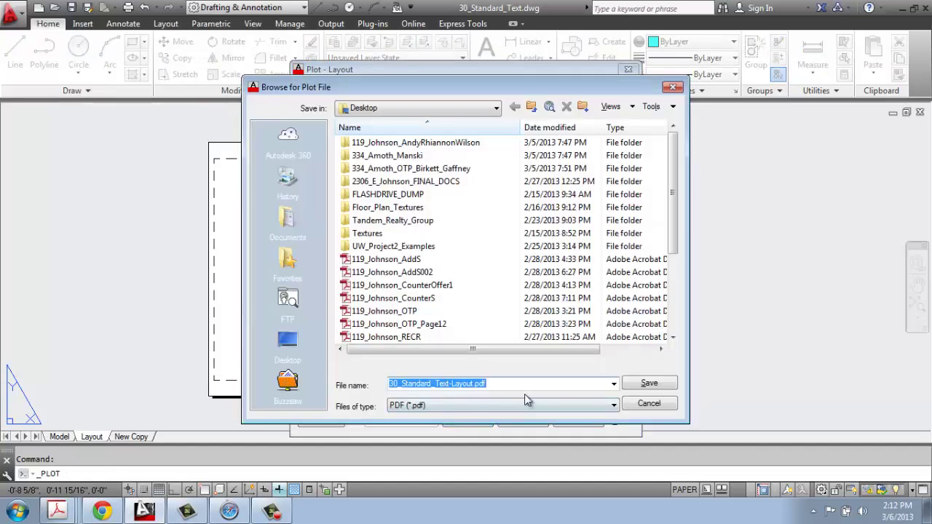
text(Vide)
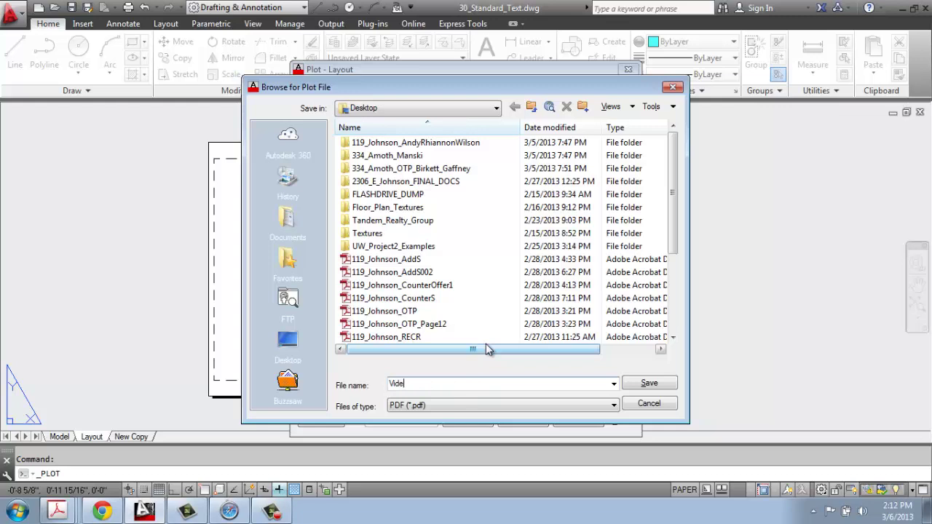
text(o)
click(288, 341)
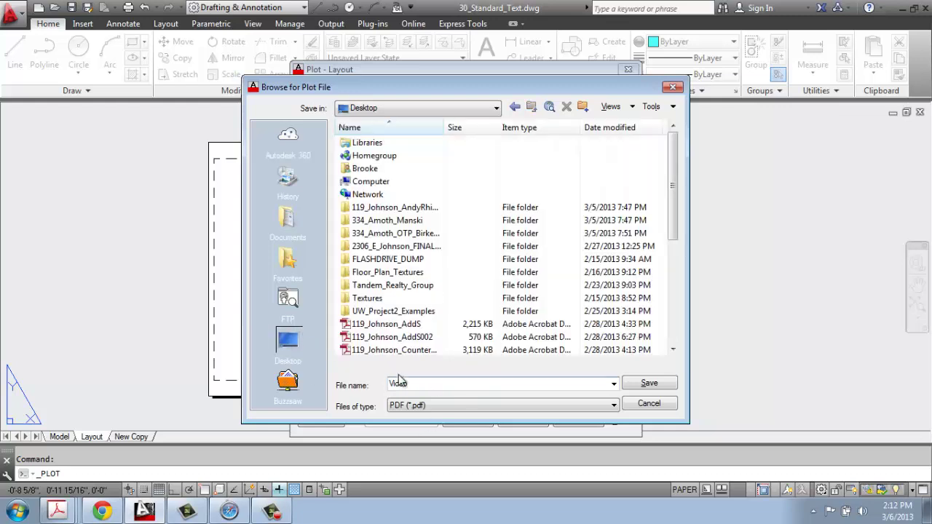
double_click(420, 383)
text(Video_Demo2)
click(649, 384)
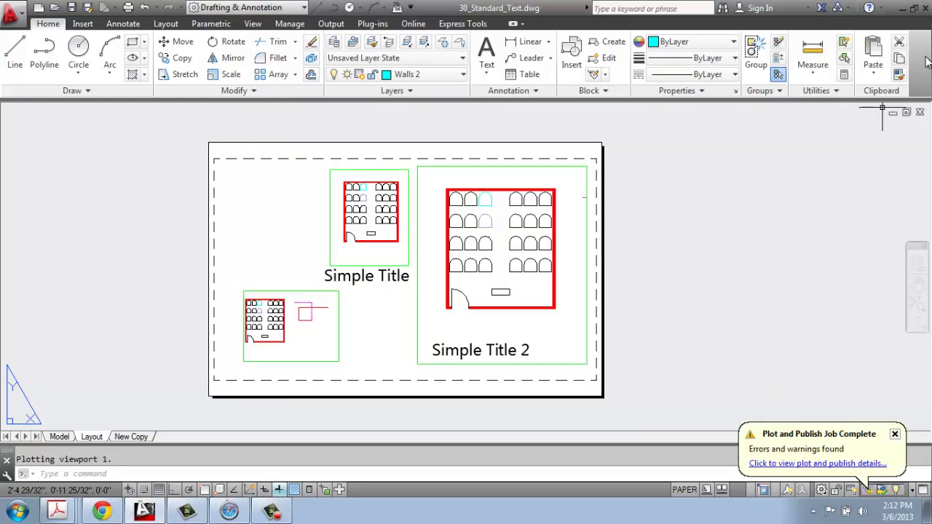
Switch to the Video_Demo2 PDF in Adobe Acrobat and check the enlarged sheet for viewport frames around the classroom plans
click(903, 10)
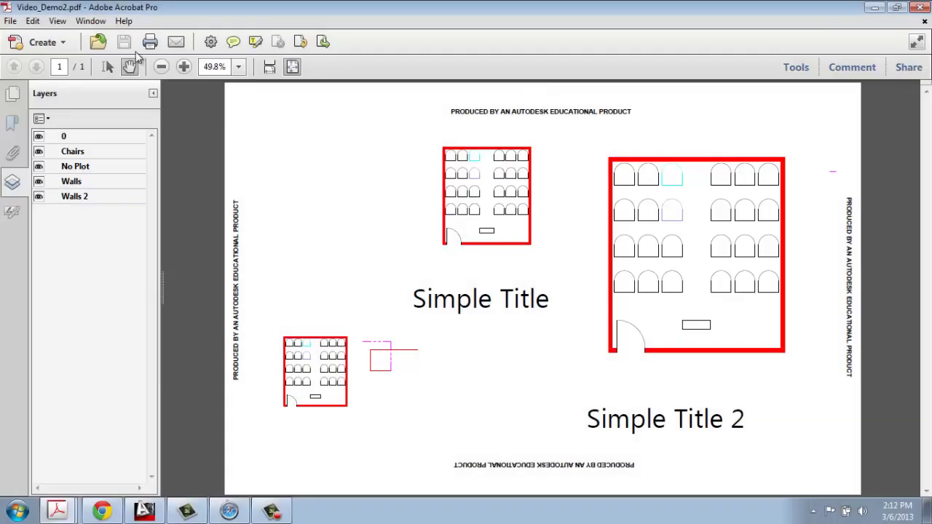
click(185, 66)
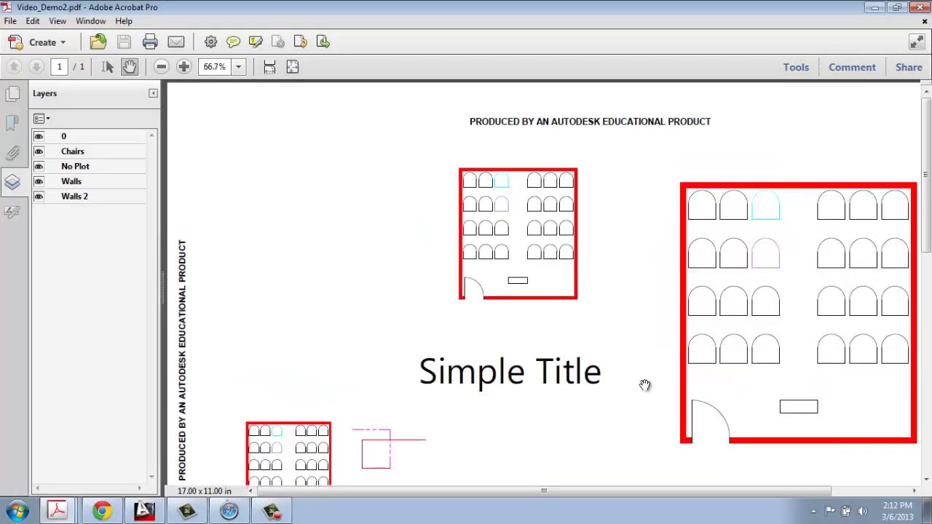
drag(682, 392, 640, 314)
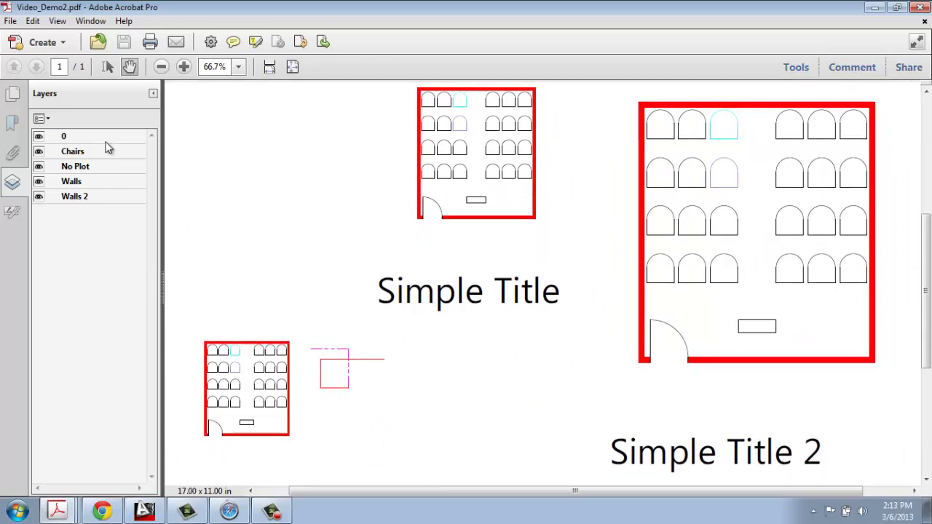
Toggle the No Plot and Walls layers of the PDF off and on to check what each contains, leaving both shown
click(39, 167)
click(39, 183)
click(40, 182)
click(39, 182)
click(39, 182)
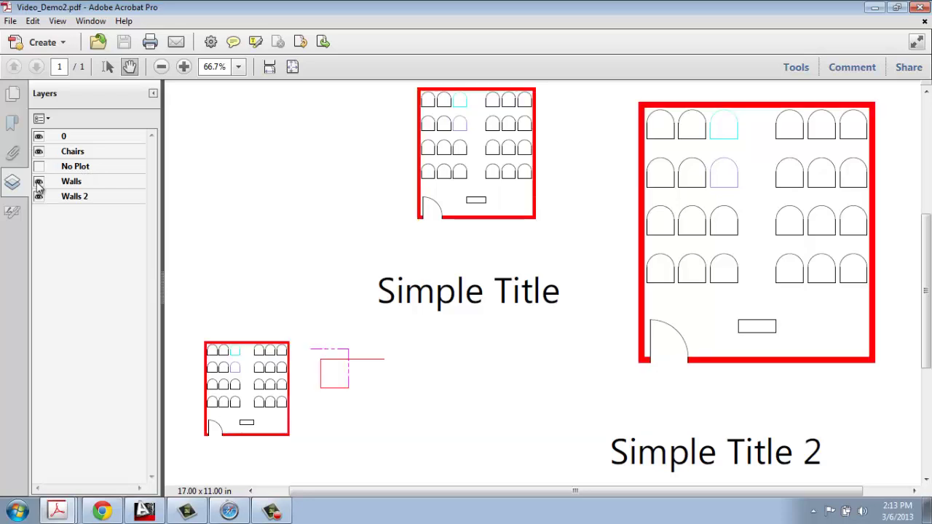
click(40, 167)
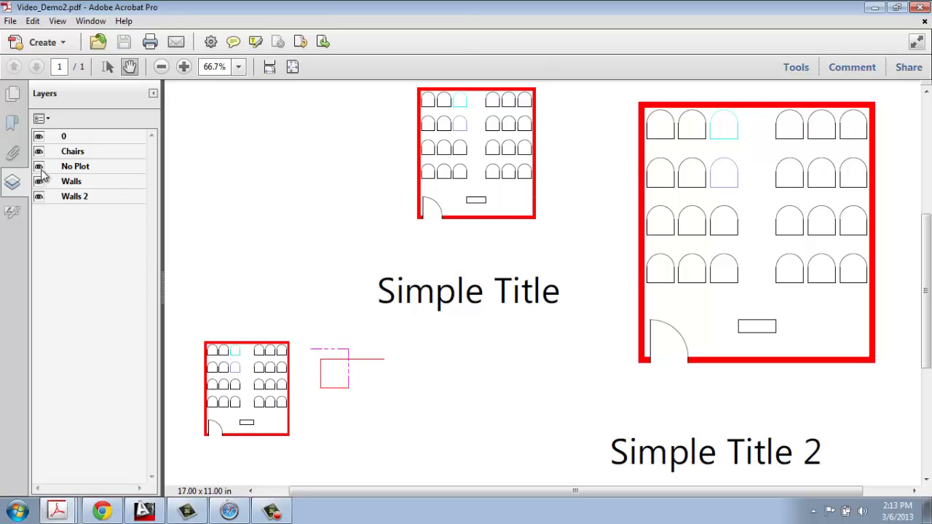